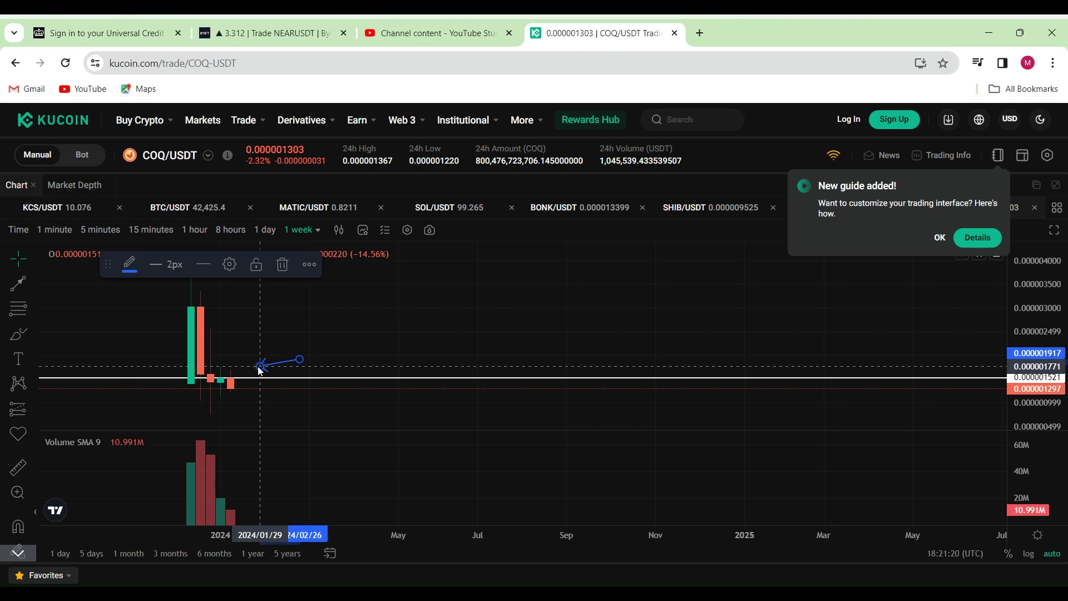
Drag the trend arrow's endpoints until its tip rests on the most recent weekly candles
drag(259, 368, 240, 390)
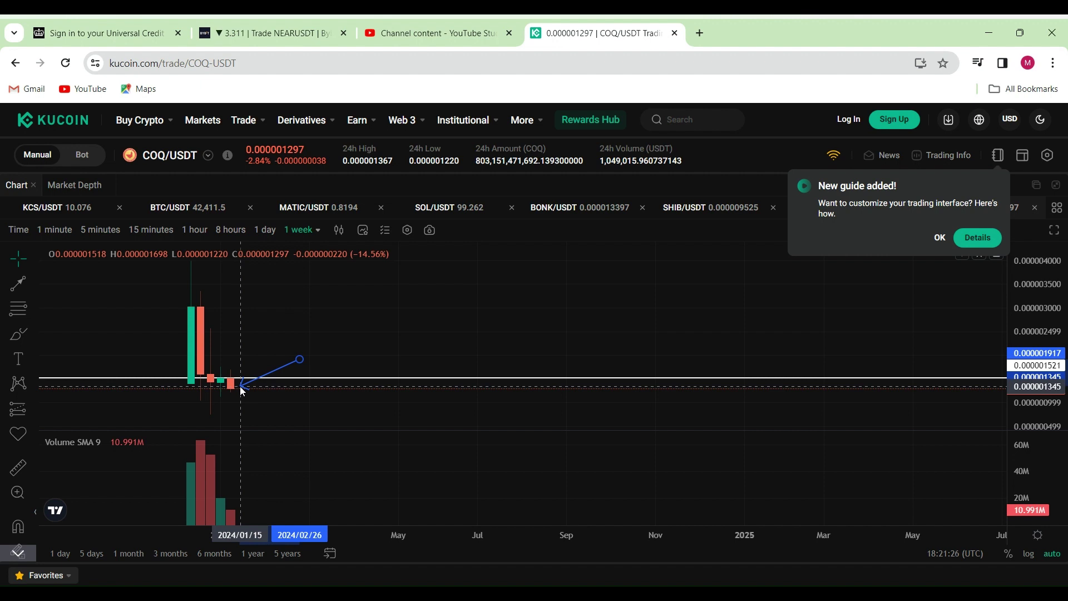
drag(240, 390, 238, 392)
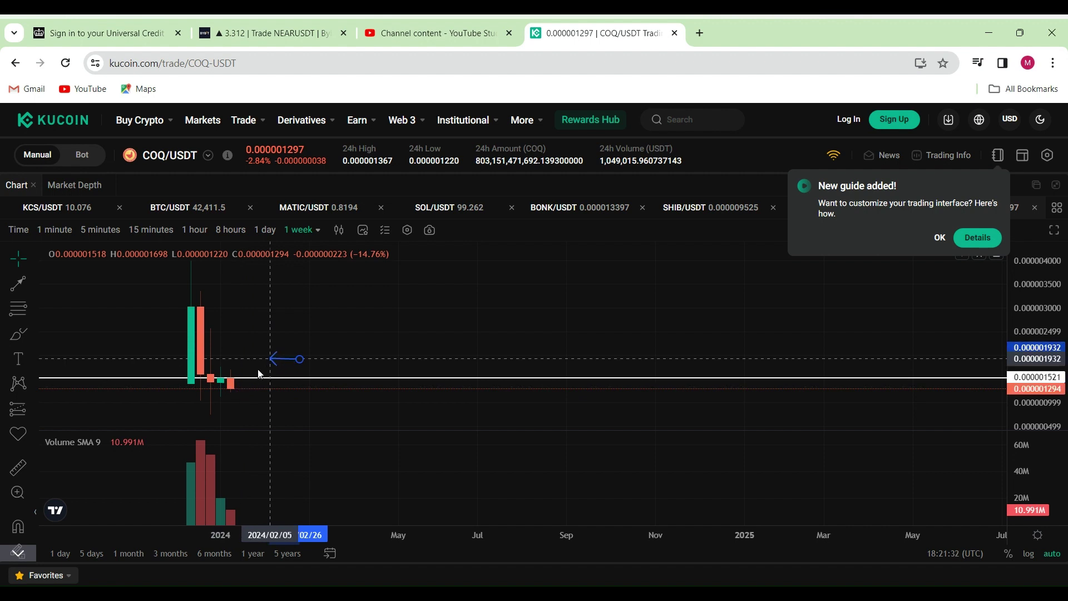
mouse_move(237, 391)
mouse_down()
mouse_move(255, 381)
mouse_move(212, 328)
mouse_up()
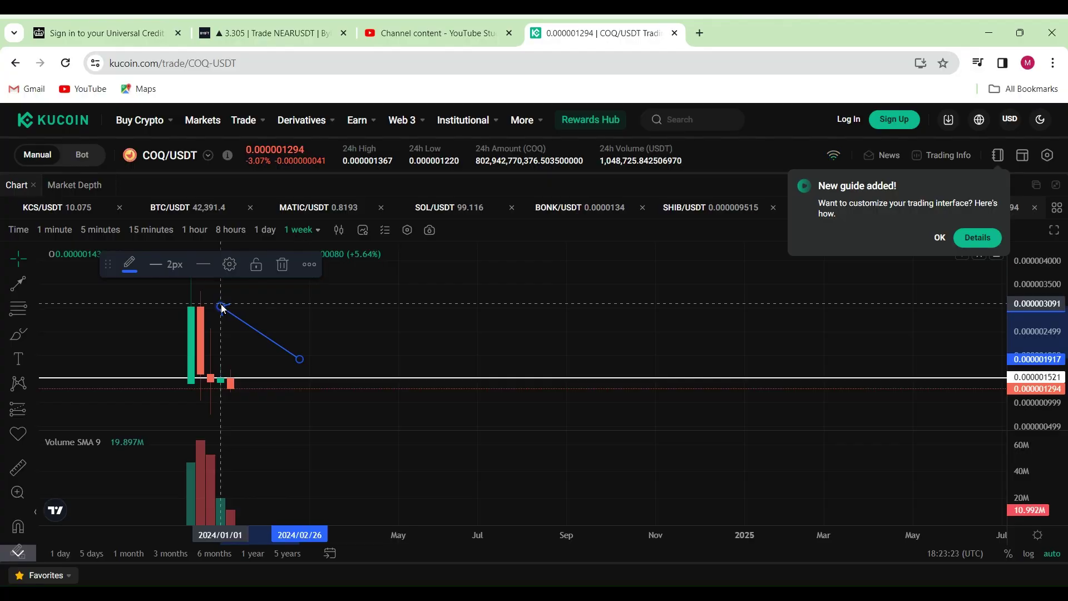
mouse_move(222, 307)
mouse_down()
mouse_move(227, 376)
mouse_move(244, 378)
mouse_up()
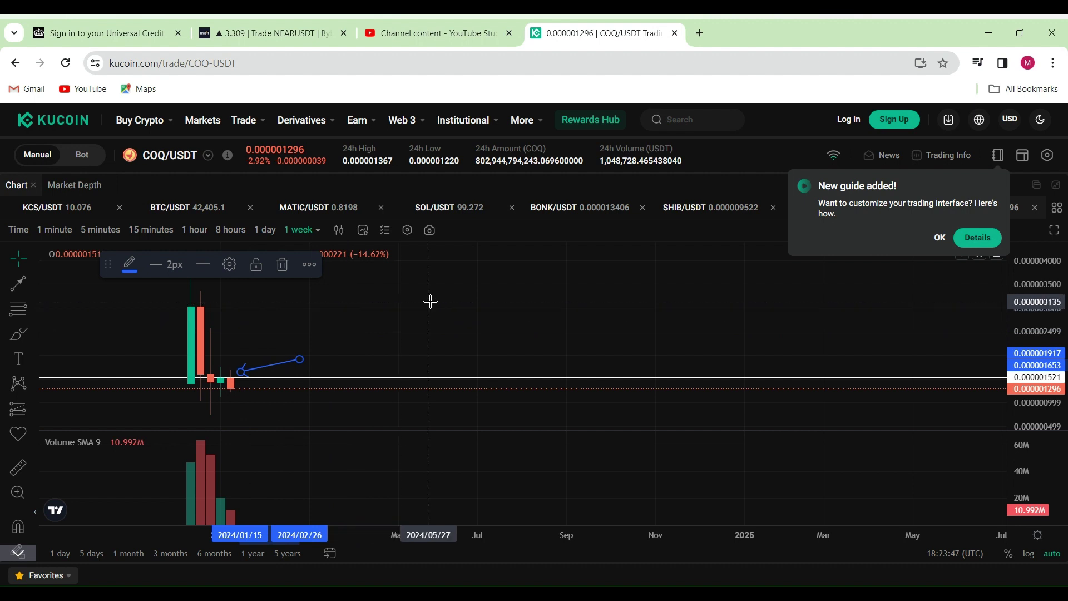
scroll(566, 331, up, 1)
scroll(566, 331, up, 2)
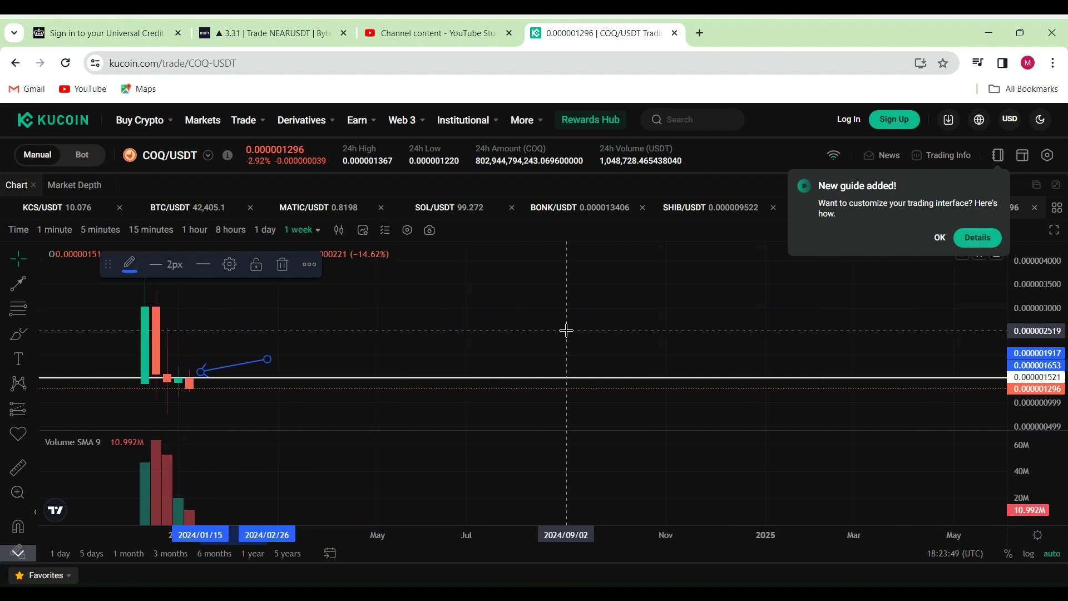
scroll(566, 331, up, 1)
Switch to 1-day candles and rescale the chart around the recent candles
drag(455, 319, 754, 370)
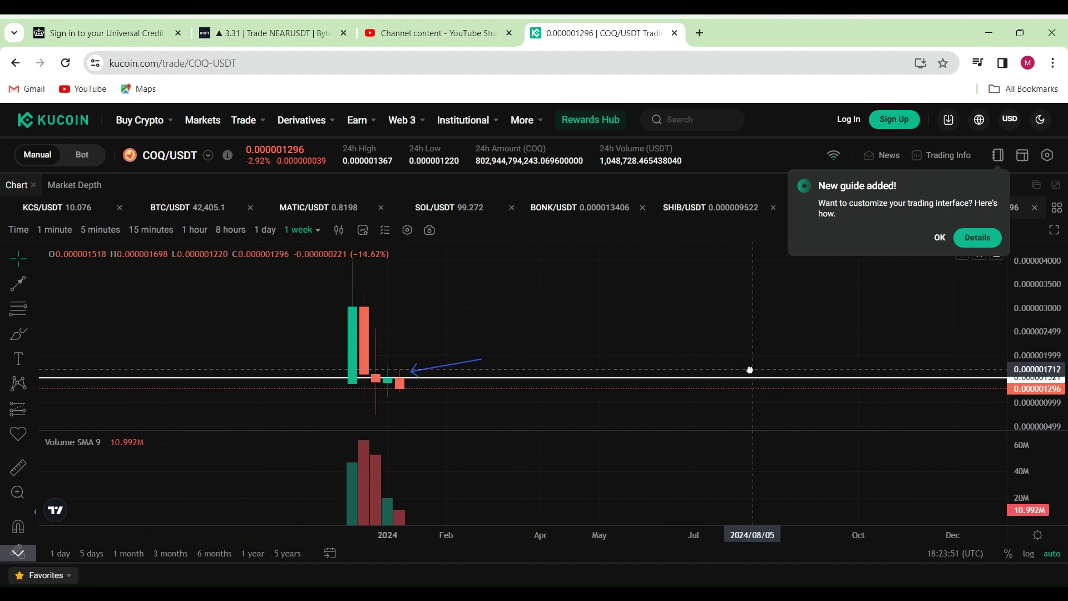
click(266, 231)
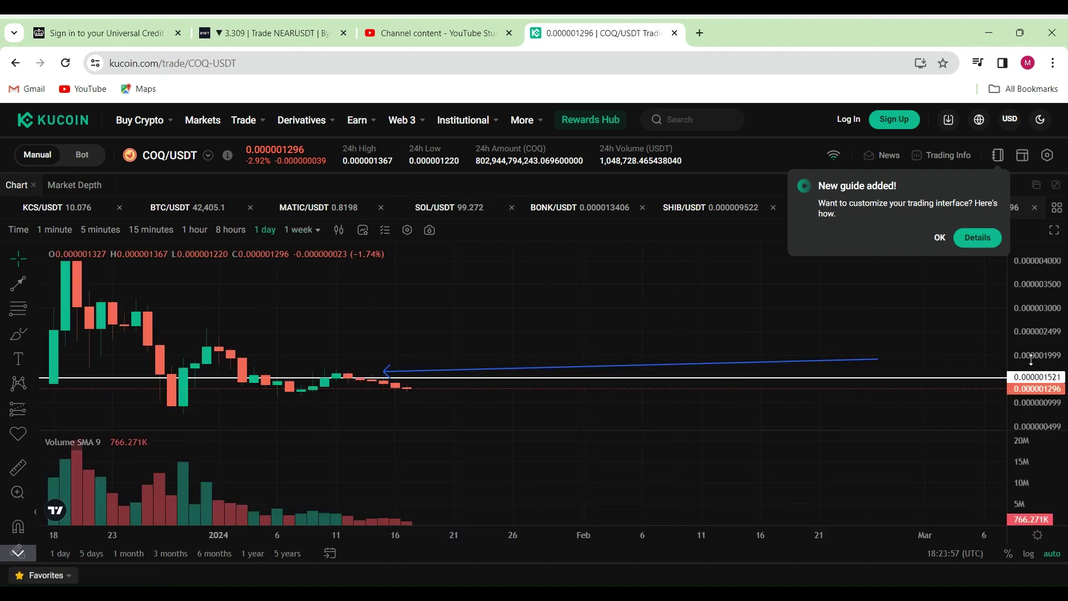
drag(1032, 359, 1032, 393)
drag(699, 365, 771, 228)
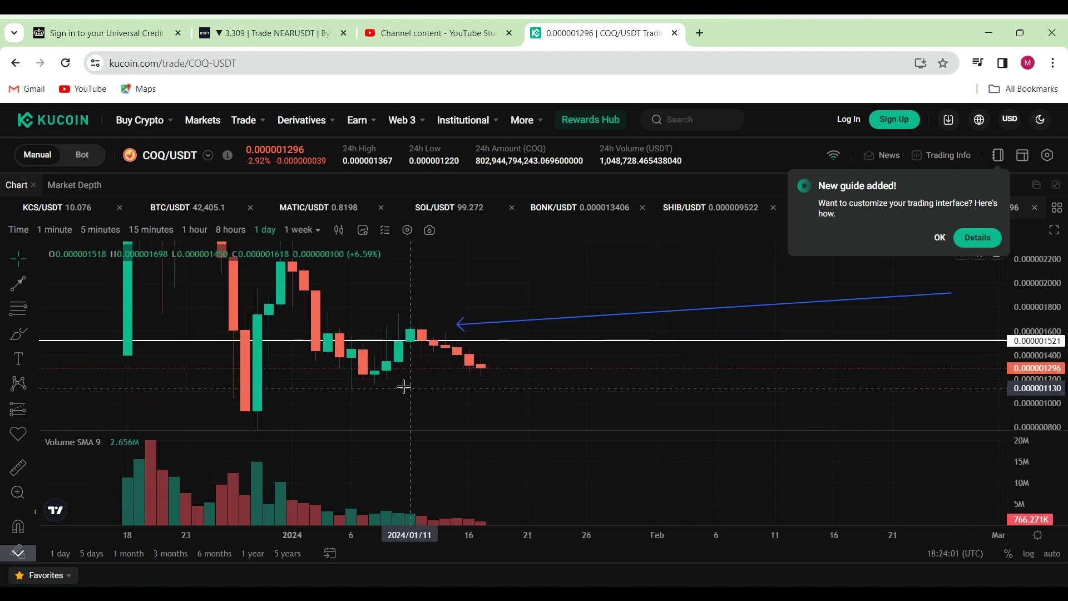
Move the blue arrow's tip to just right of the latest daily candles
click(460, 324)
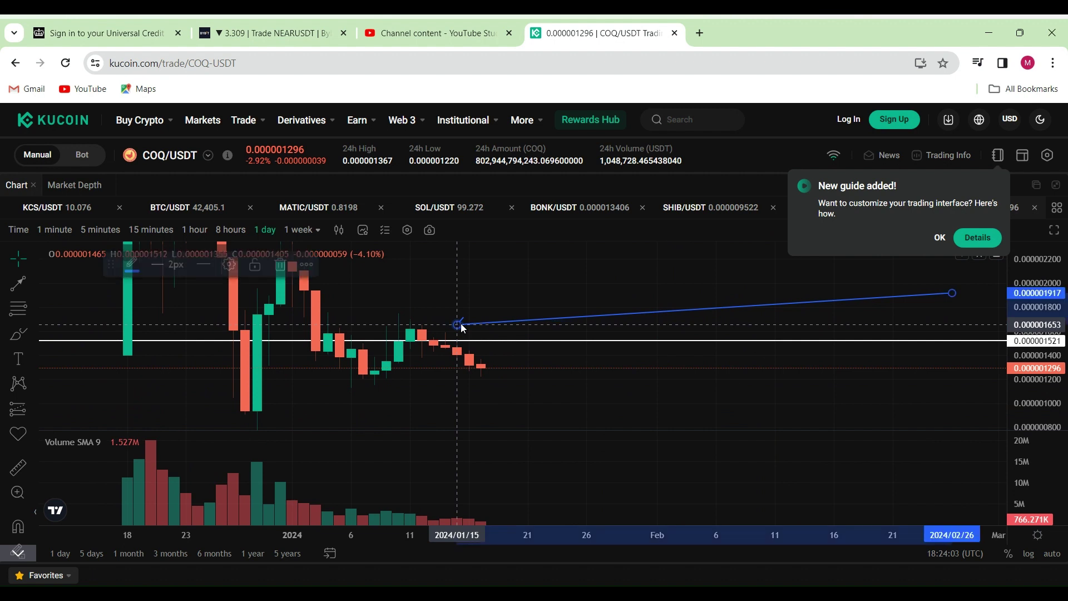
drag(458, 324, 376, 373)
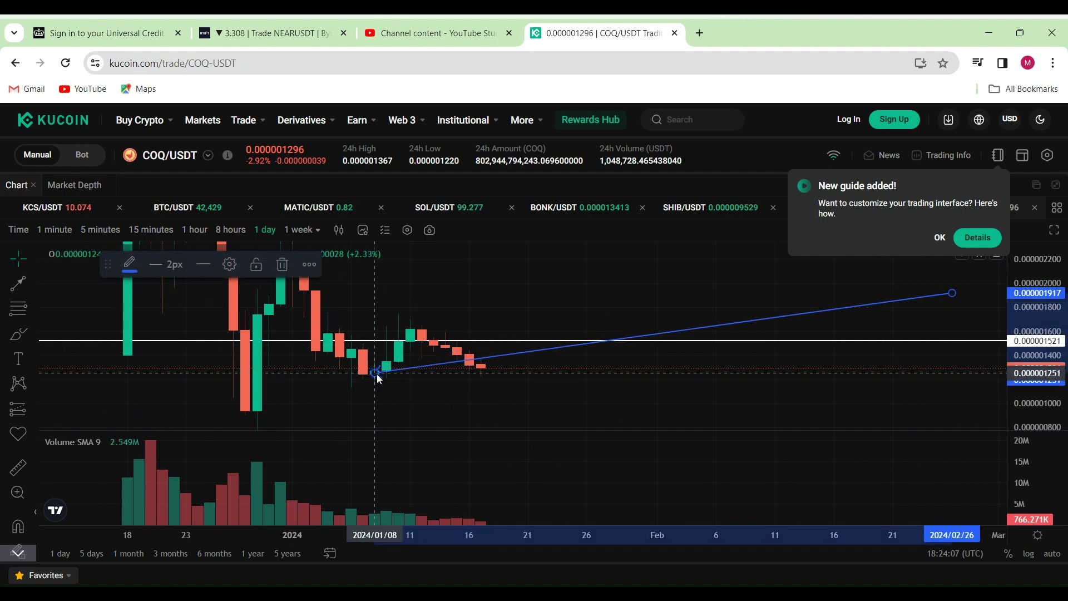
drag(377, 374, 647, 377)
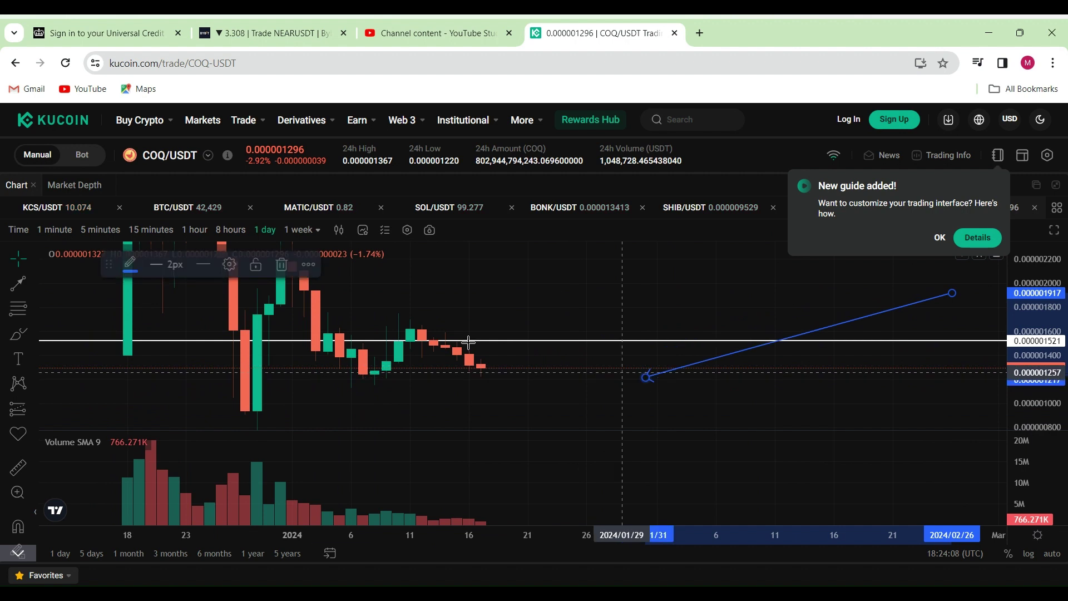
Draw a support rectangle under the mid-January candles
click(31, 335)
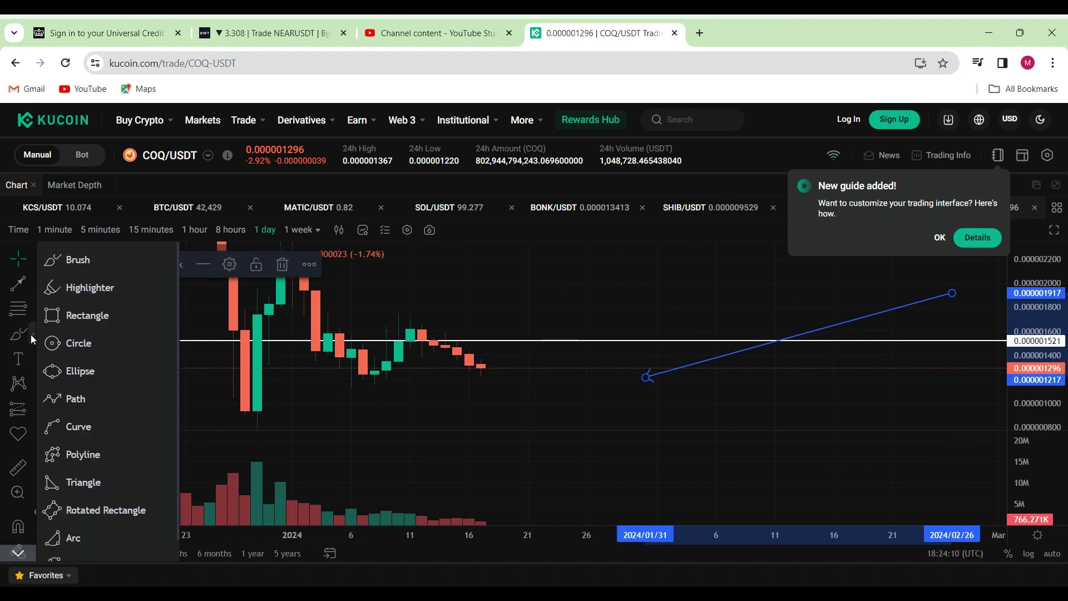
click(81, 318)
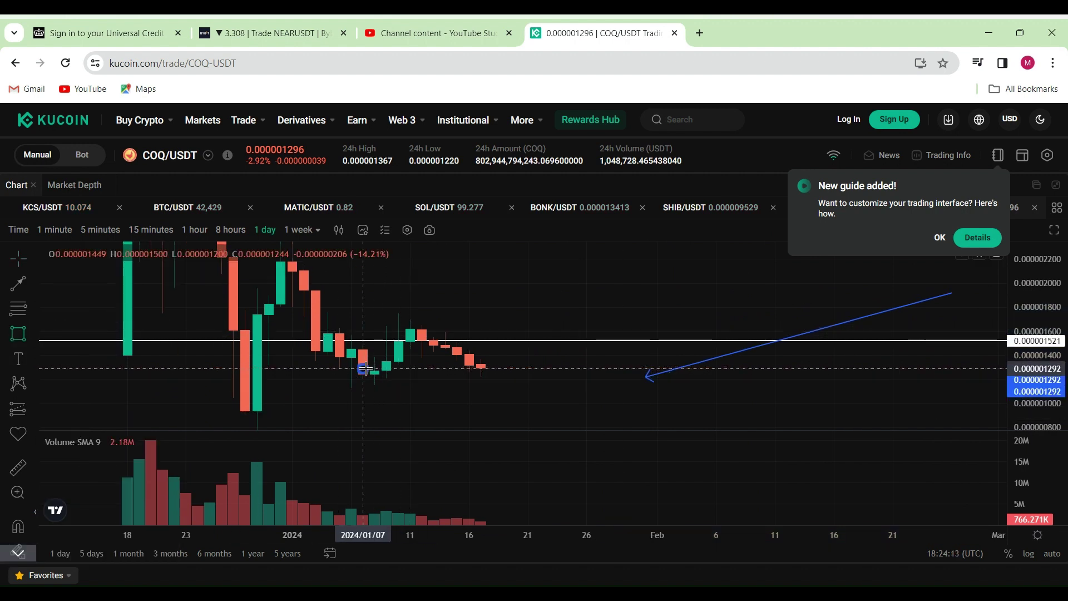
mouse_move(365, 369)
mouse_down()
mouse_move(434, 393)
mouse_move(601, 377)
mouse_up()
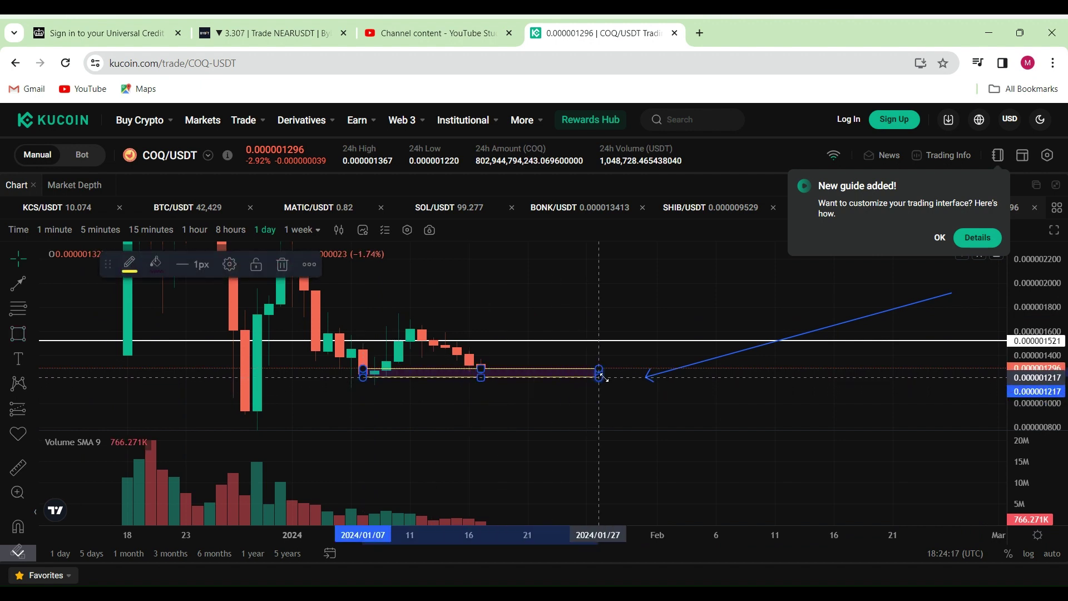
click(528, 391)
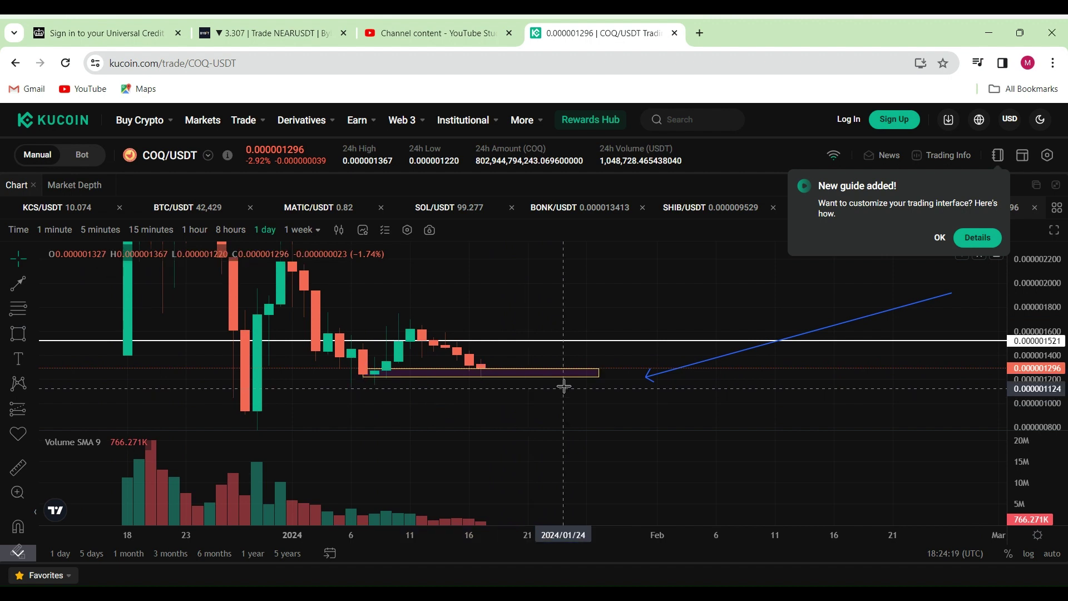
Raise the arrow's left end above the early-January candles so it slopes down to late February
drag(650, 379, 489, 367)
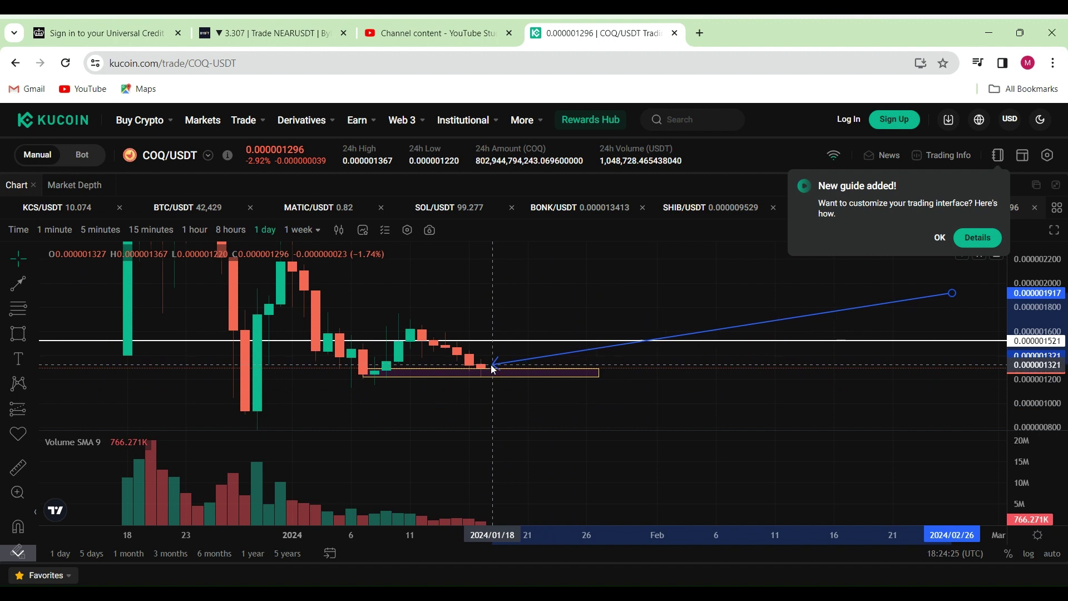
mouse_move(489, 367)
mouse_down()
mouse_move(481, 382)
mouse_move(491, 346)
mouse_move(490, 368)
mouse_move(477, 359)
mouse_move(483, 332)
mouse_move(489, 365)
mouse_move(429, 325)
mouse_up()
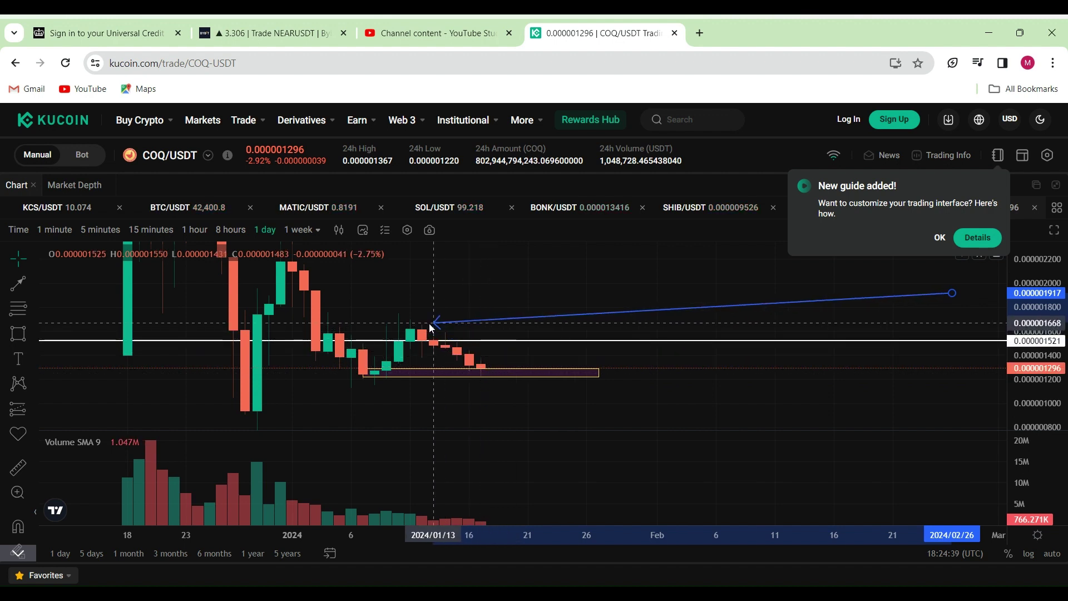
mouse_move(429, 324)
mouse_down()
mouse_move(501, 365)
mouse_move(518, 333)
mouse_up()
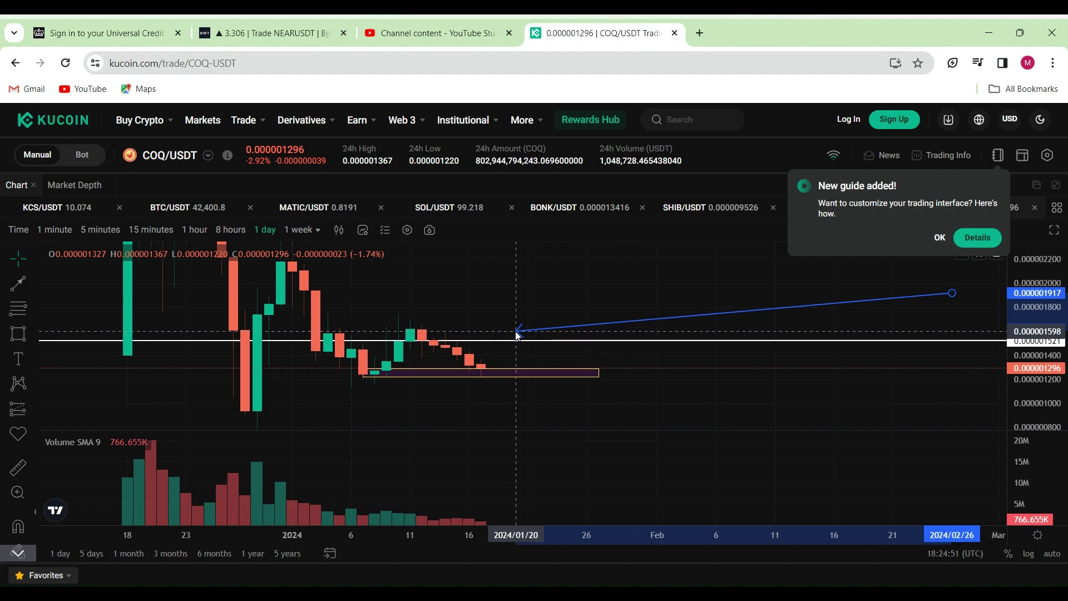
mouse_move(516, 332)
mouse_down()
mouse_move(496, 370)
mouse_move(506, 332)
mouse_move(423, 322)
mouse_up()
click(488, 328)
mouse_move(488, 328)
mouse_down()
mouse_move(534, 384)
mouse_move(416, 336)
mouse_move(398, 312)
mouse_up()
click(470, 381)
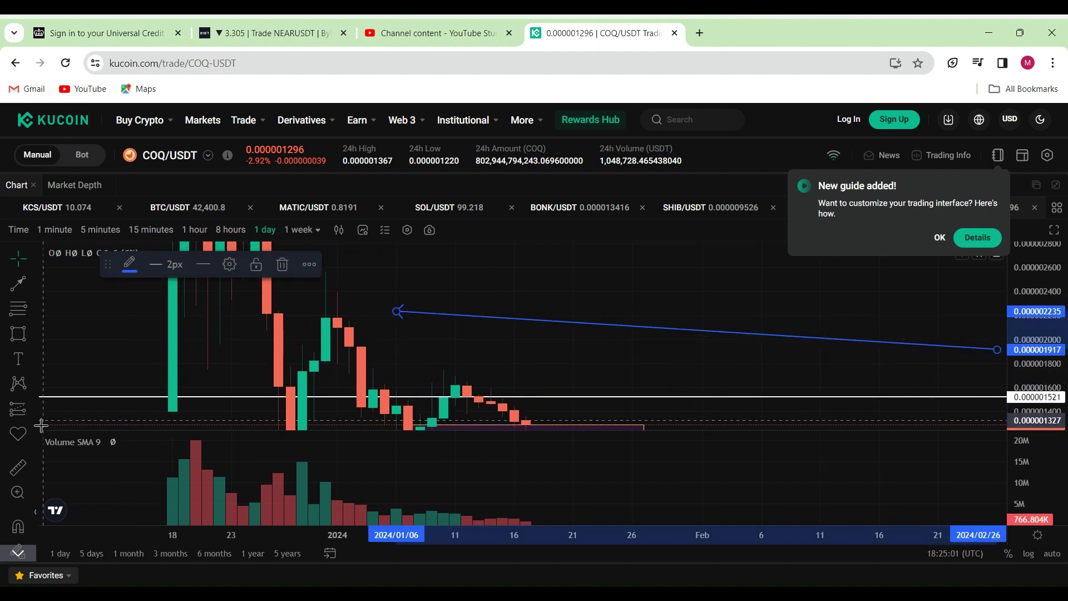
Take a quick price-range measurement from the latest candle, clear it, and dismiss the new-guide notice
click(18, 468)
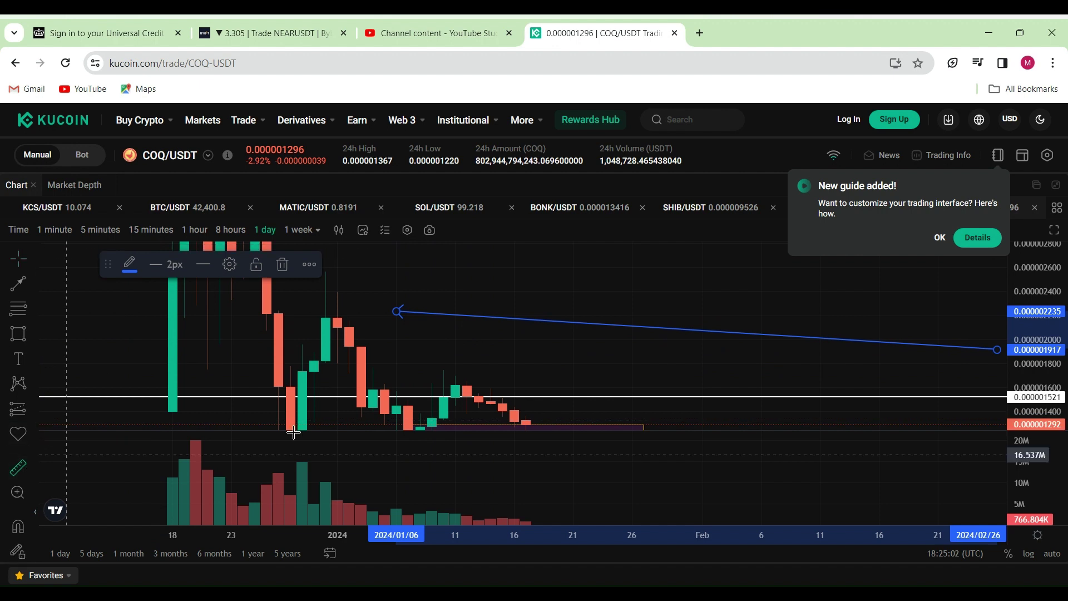
click(543, 423)
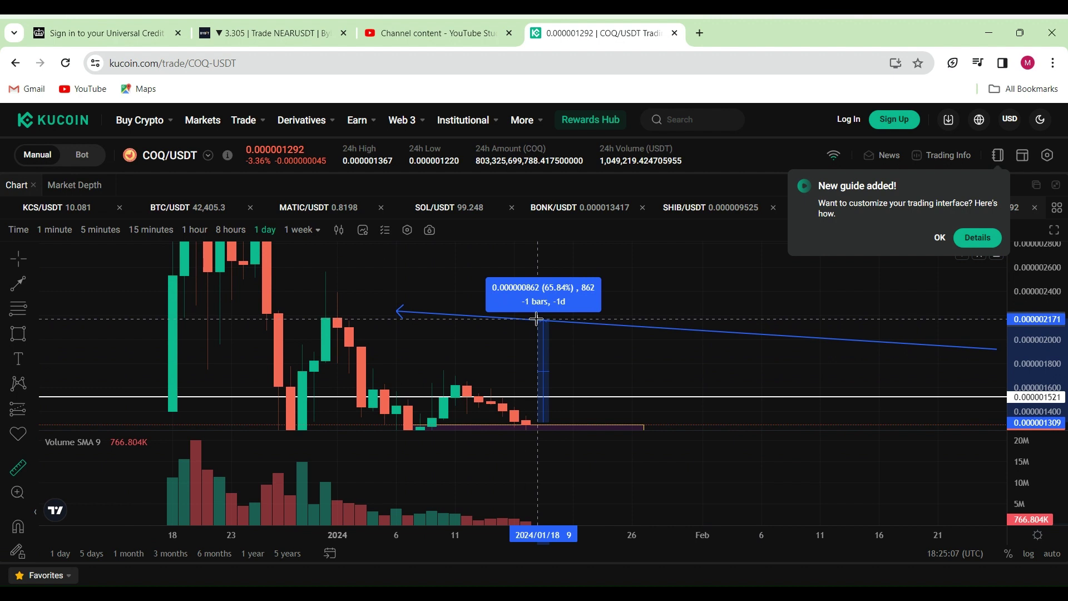
click(616, 284)
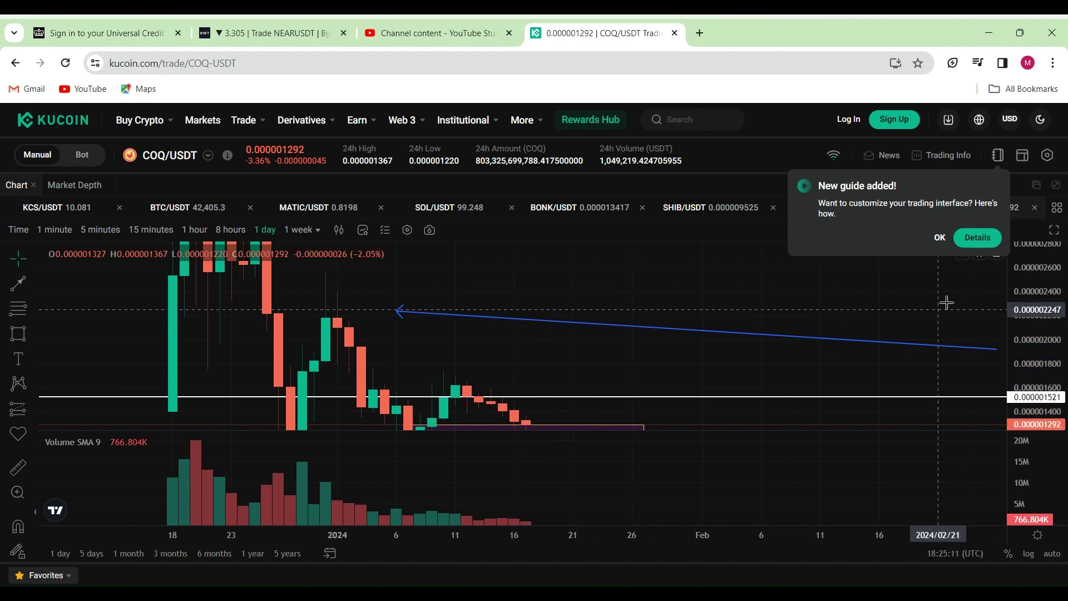
click(939, 238)
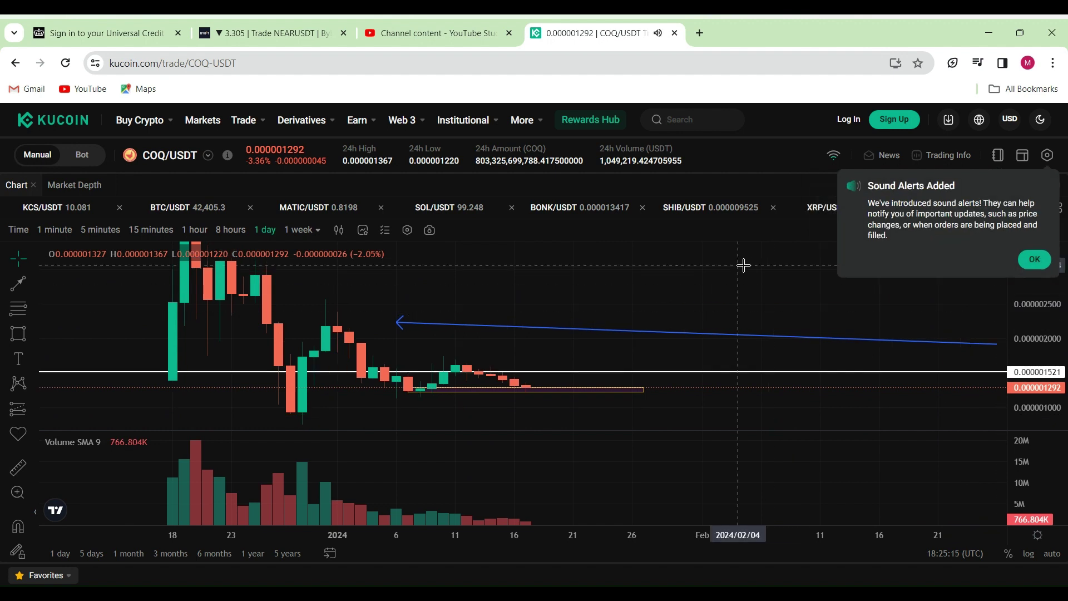
Dismiss the sound-alerts notice and make the price pane taller at the volume pane's expense
click(1035, 259)
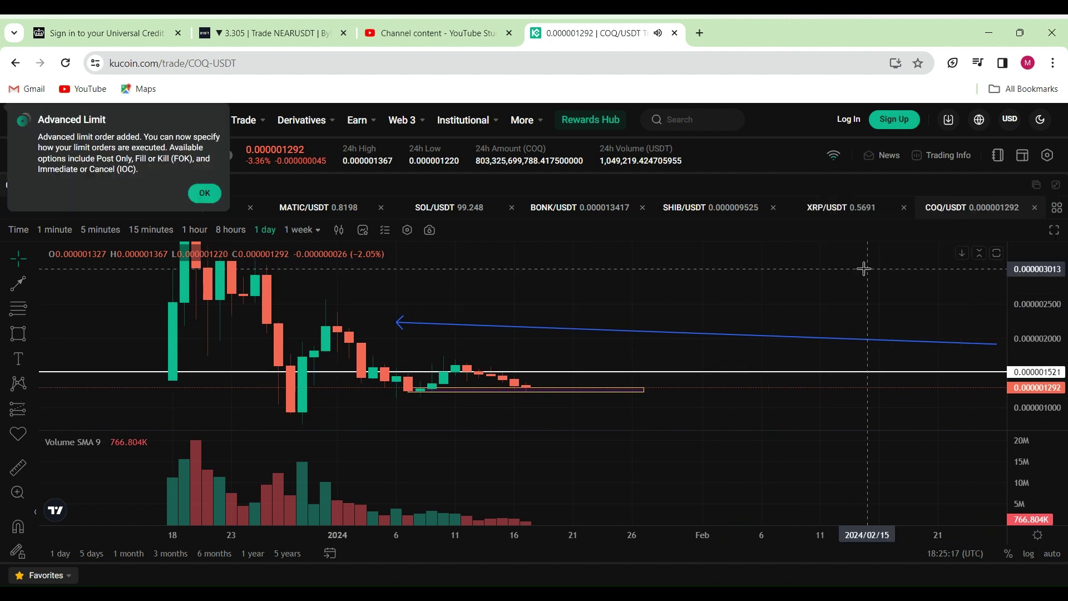
scroll(860, 270, down, 1)
scroll(835, 273, down, 1)
scroll(835, 272, down, 1)
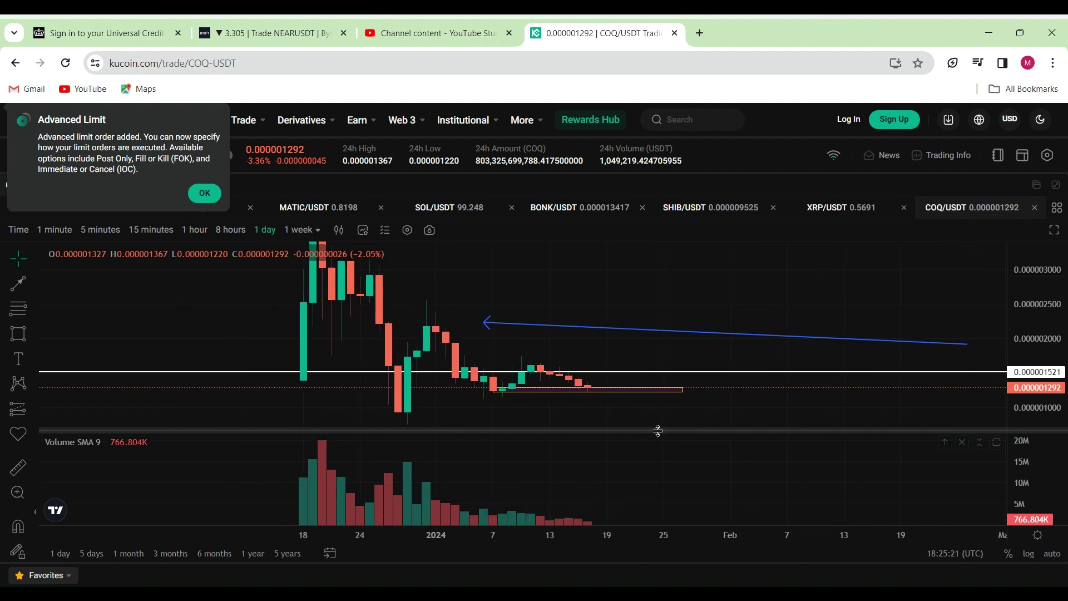
drag(657, 432, 657, 505)
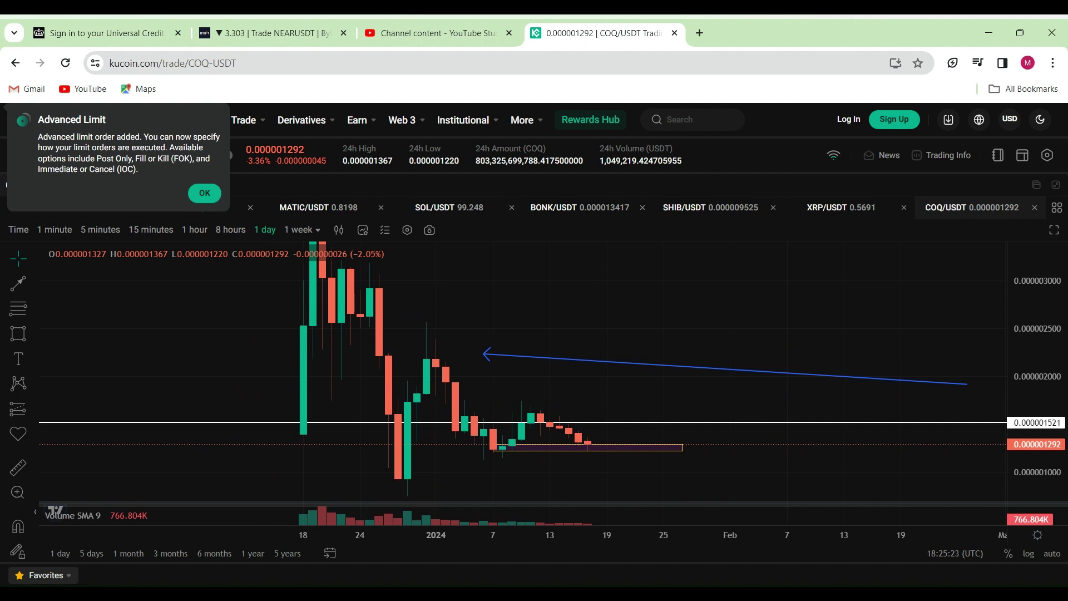
drag(657, 385, 674, 468)
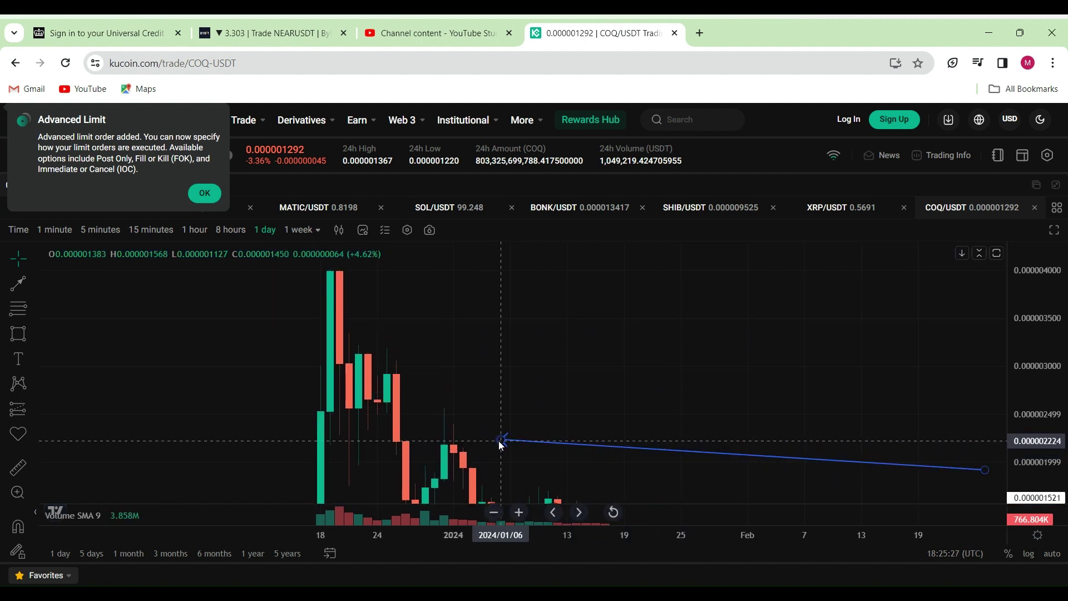
Move the arrow's left end up near the mid-January peak candles
drag(501, 440, 399, 295)
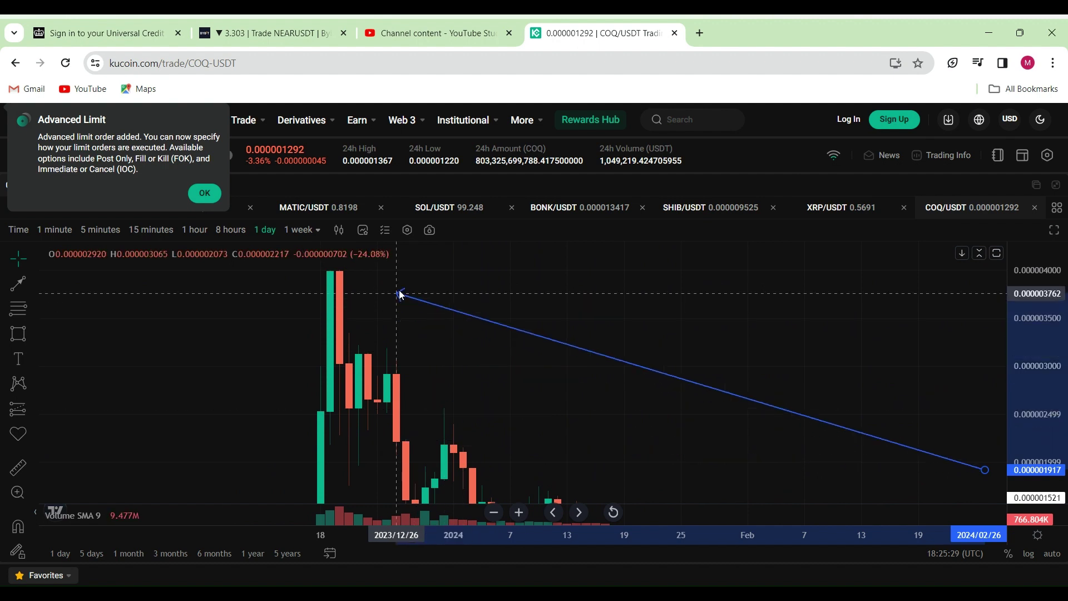
mouse_move(400, 294)
mouse_down()
mouse_move(559, 268)
mouse_move(586, 276)
mouse_up()
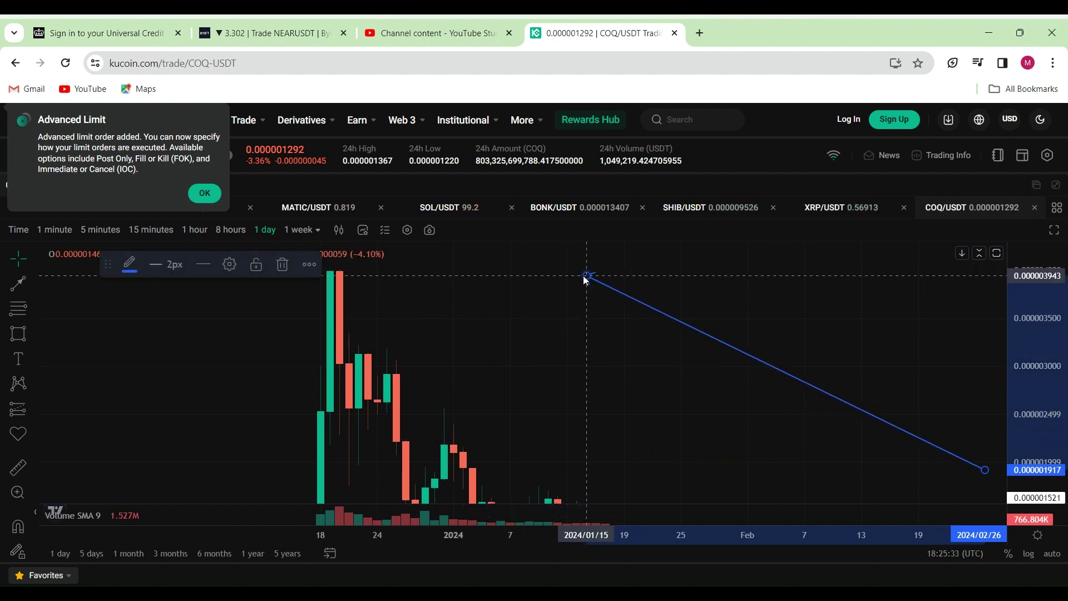
click(588, 354)
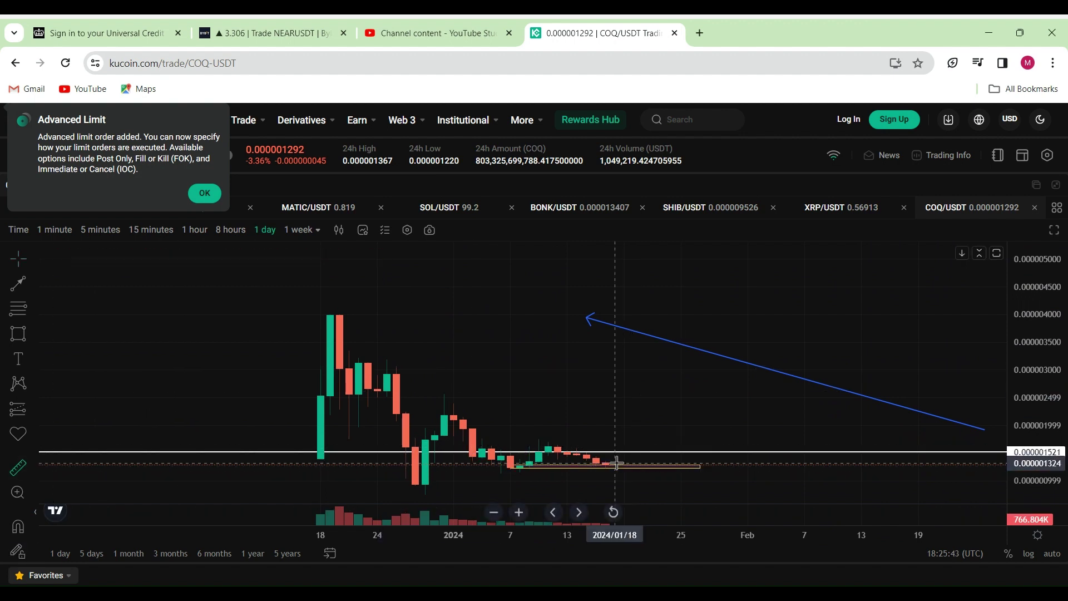
Measure the 201.71% rise over ten bars, then stretch the arrow's left end out to the mid-December peak
click(617, 462)
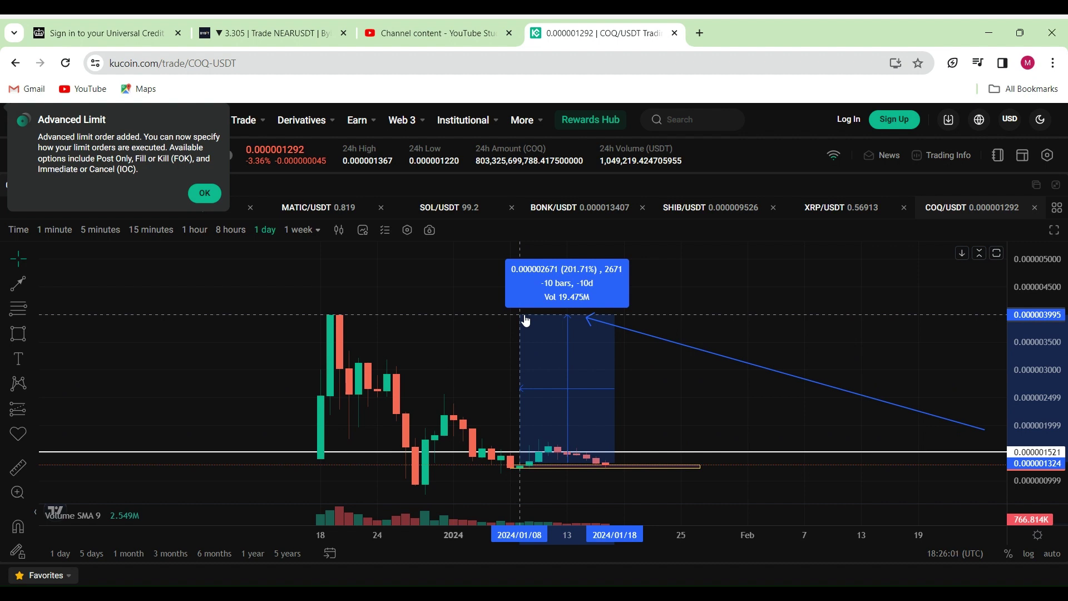
click(525, 320)
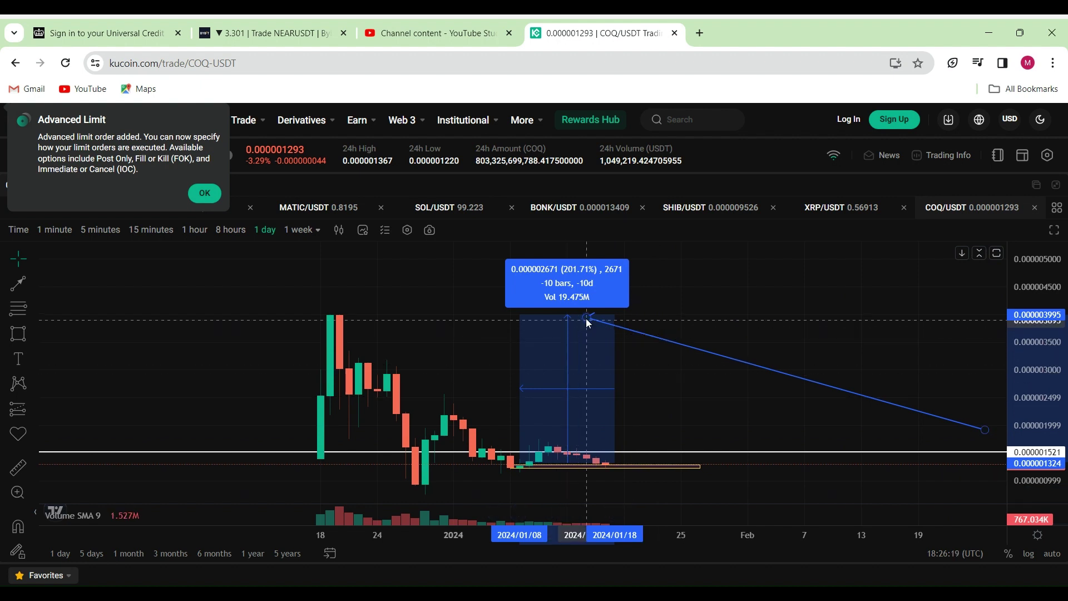
mouse_move(587, 321)
mouse_down()
mouse_move(156, 415)
mouse_move(340, 374)
mouse_move(292, 378)
mouse_up()
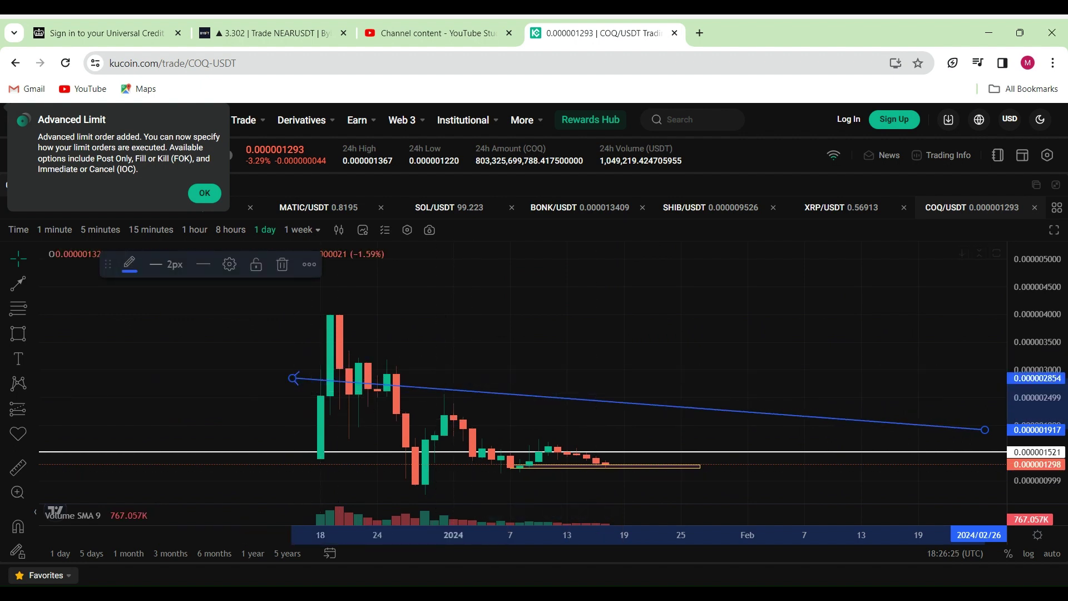